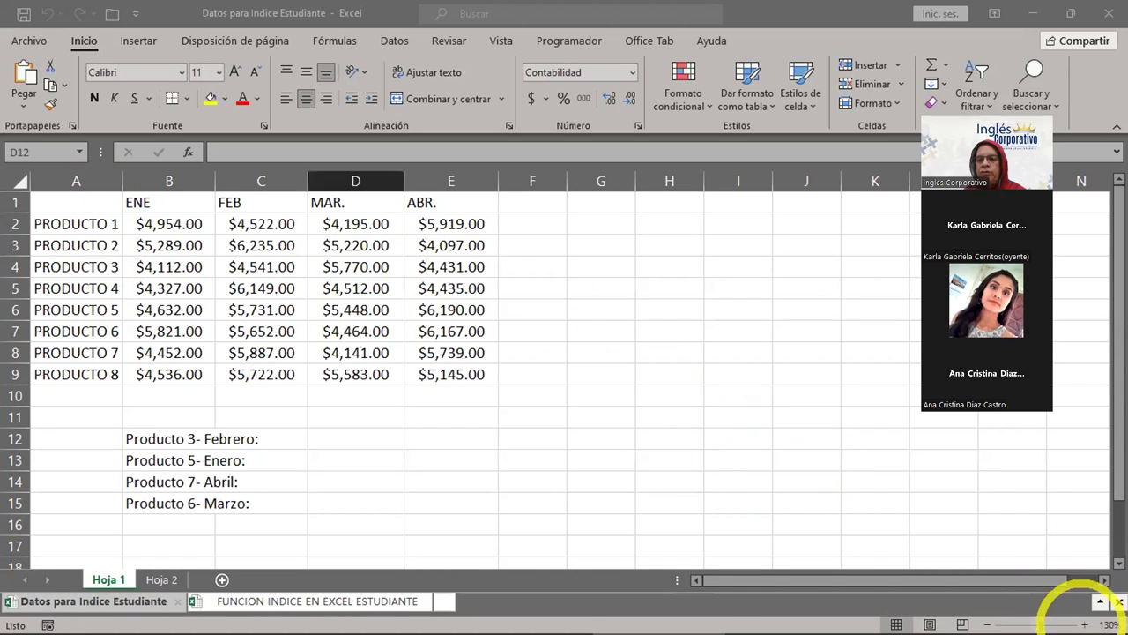
- Examine the product sales table in A1:E9, including its product rows and month columns
click(1084, 624)
click(1084, 624)
click(1084, 624)
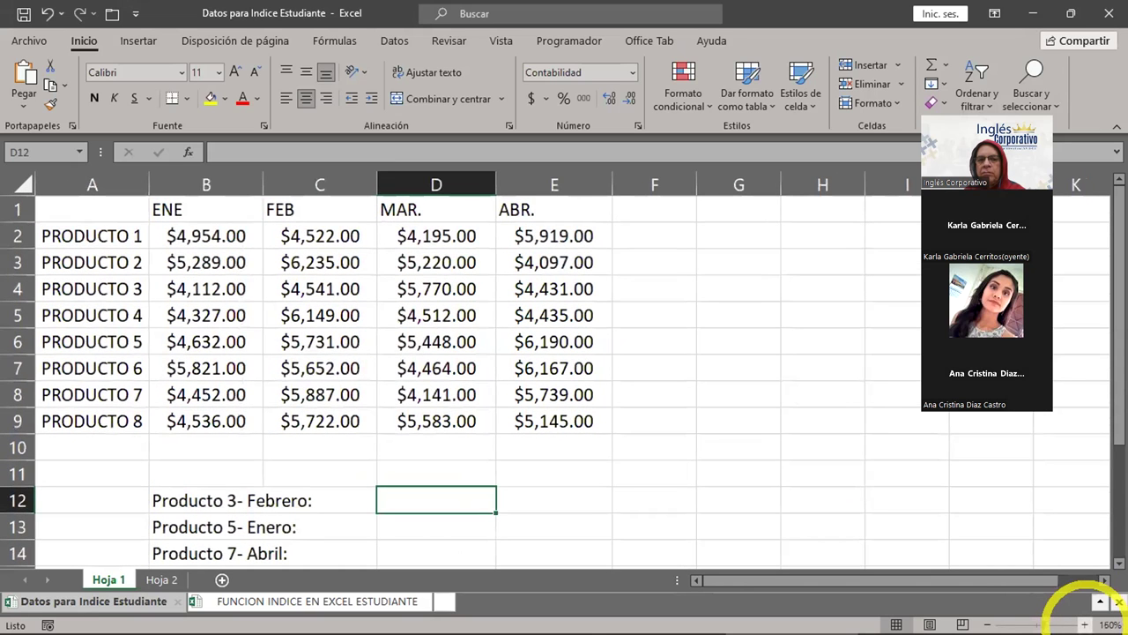
drag(90, 214, 349, 257)
drag(510, 217, 575, 419)
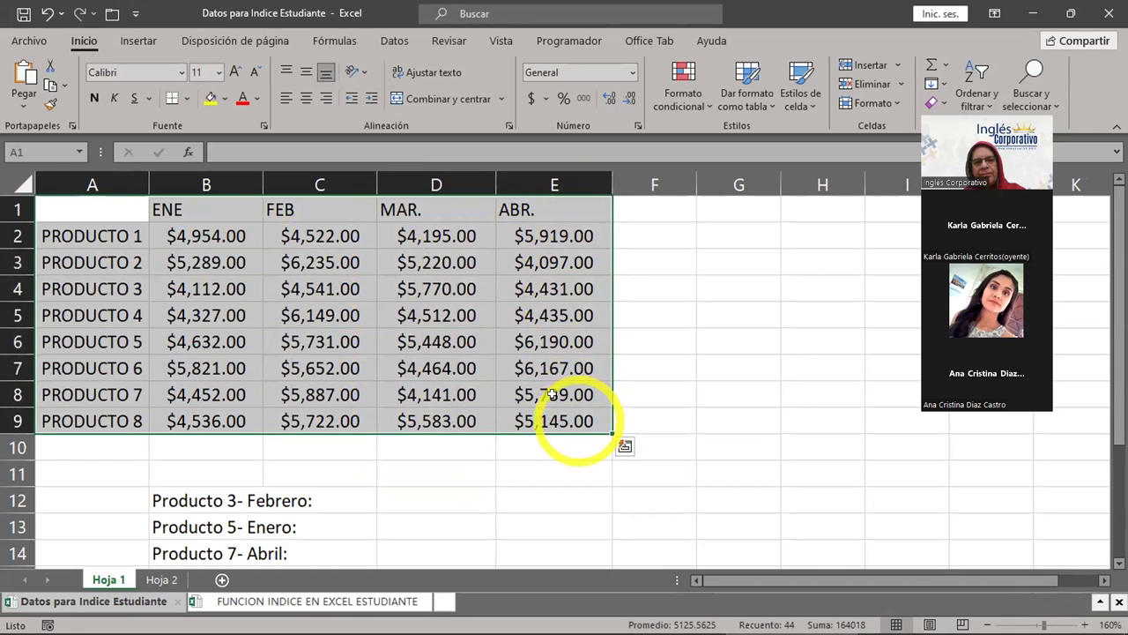
drag(86, 236, 539, 428)
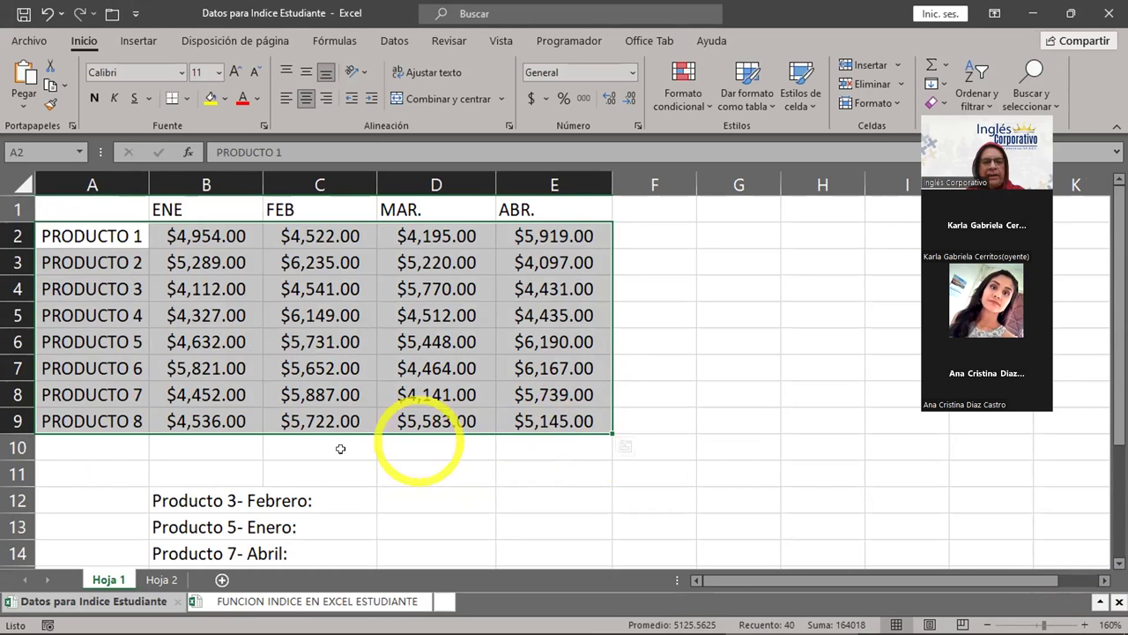
- Look at the Producto 3- Febrero label in B12 and trace its source data through row 4 and column C
scroll(345, 459, down, 1)
drag(230, 417, 417, 416)
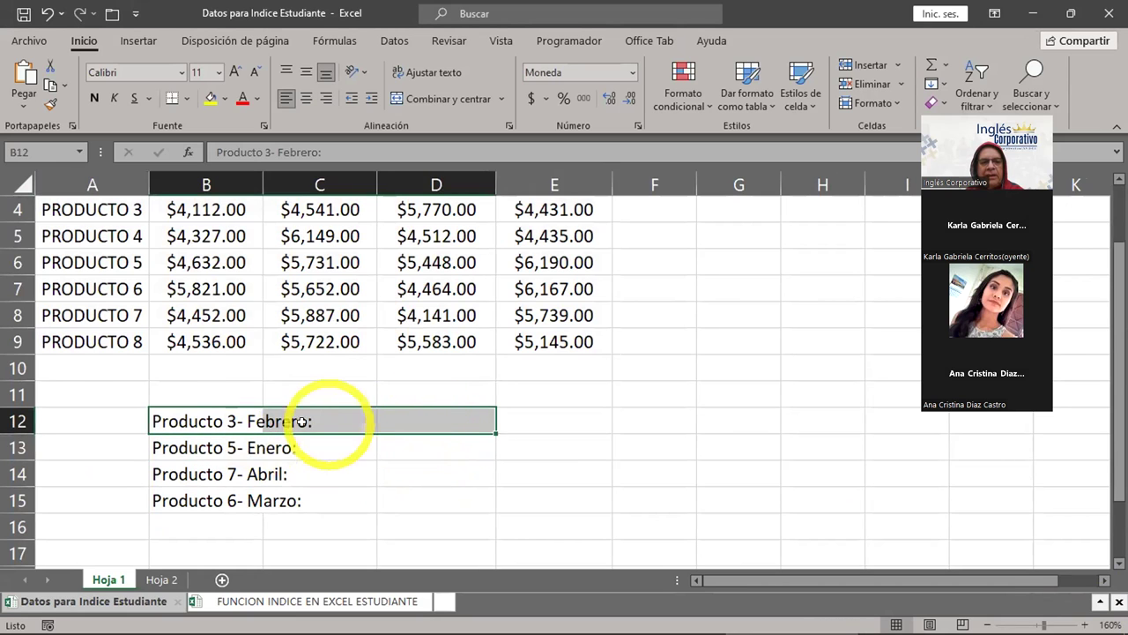
click(251, 427)
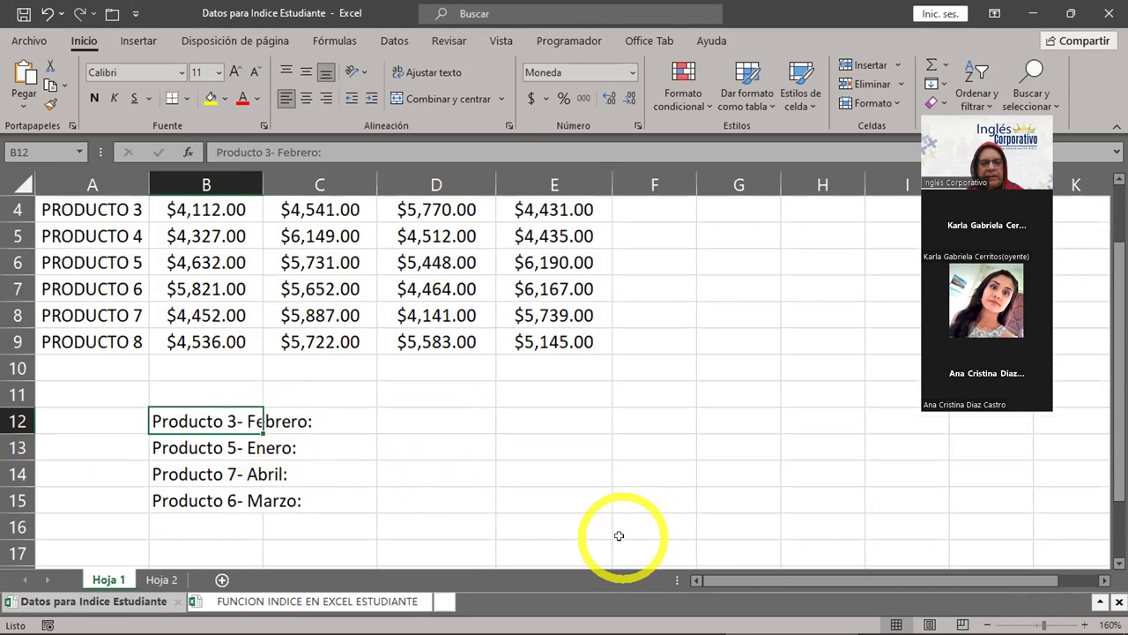
scroll(624, 529, up, 1)
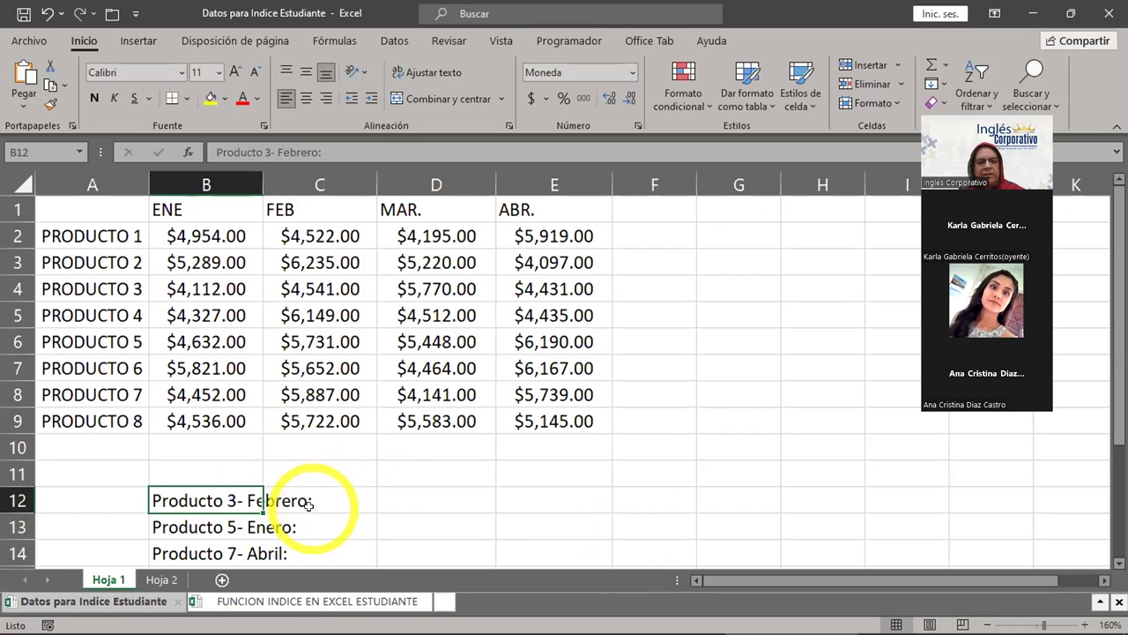
click(16, 289)
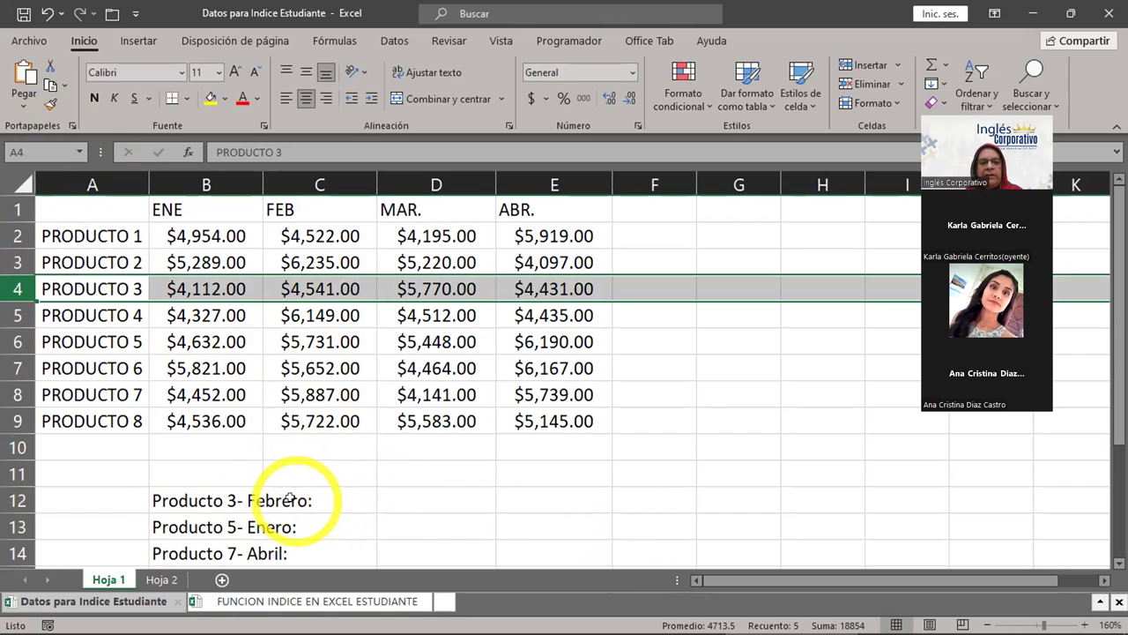
click(315, 179)
drag(314, 180, 418, 184)
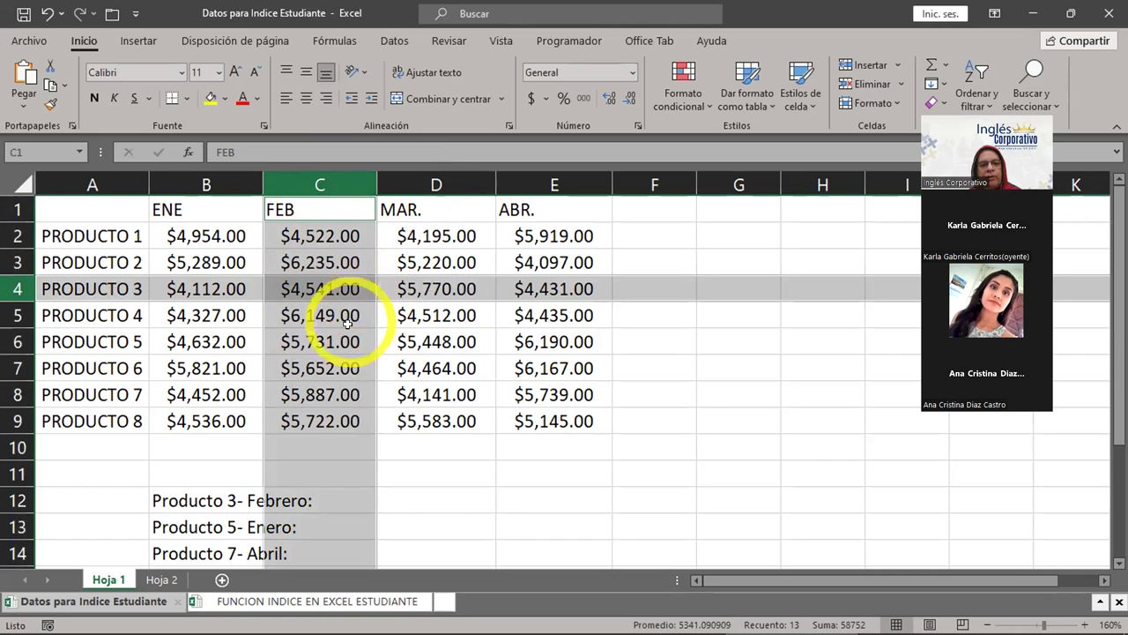
- Enter =INDICE(B2:E9;3;2) in D12 to return the February value of Producto 3
click(397, 495)
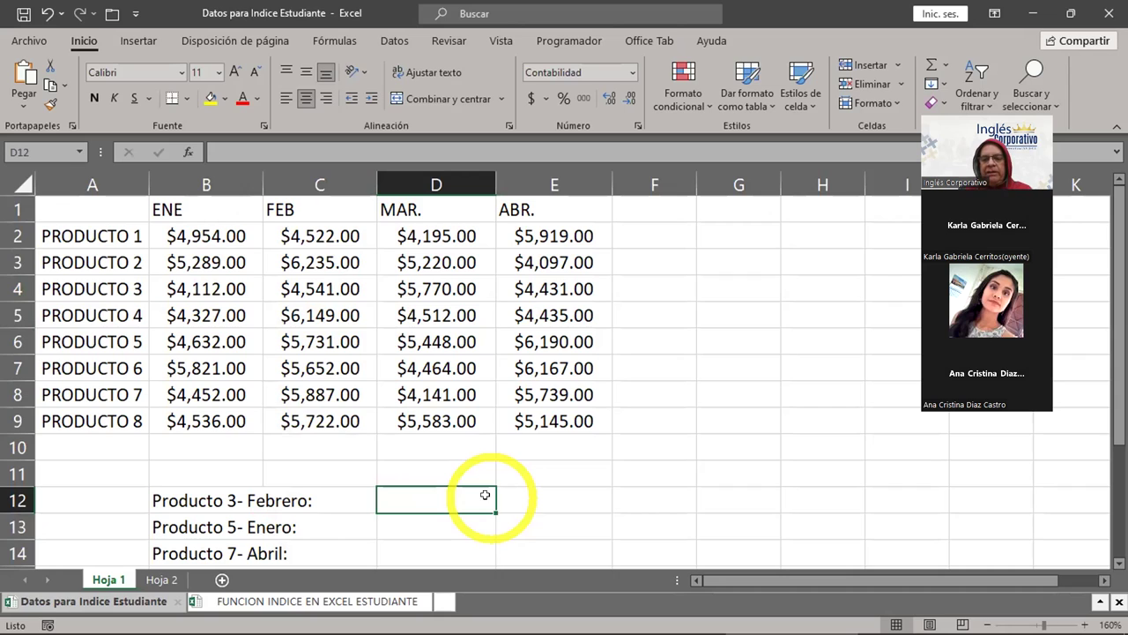
text(=)
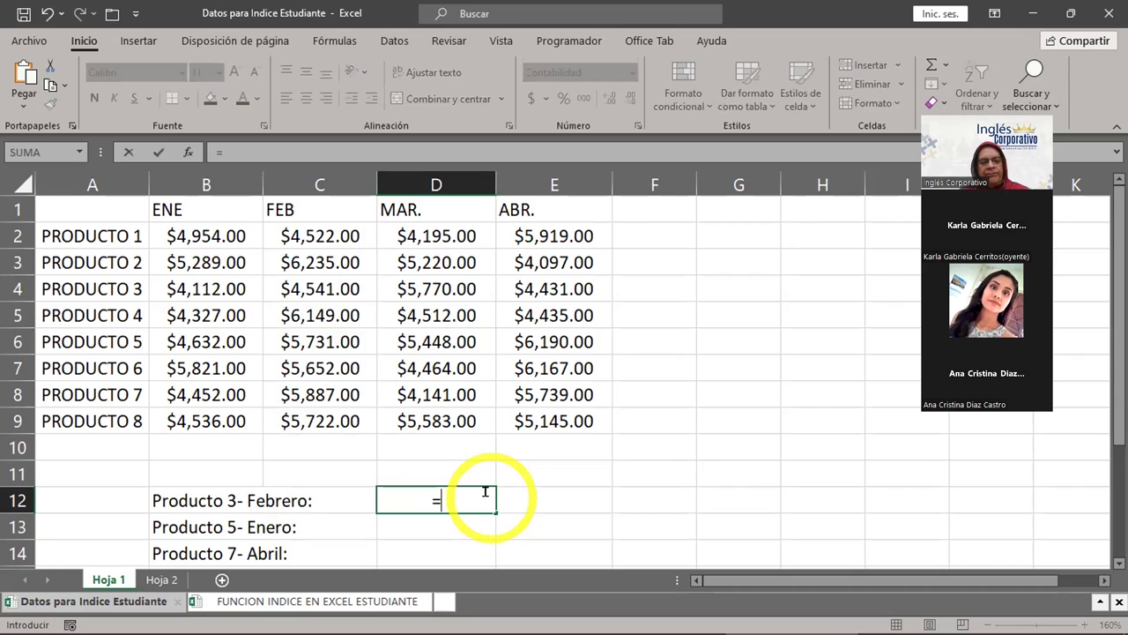
text(I)
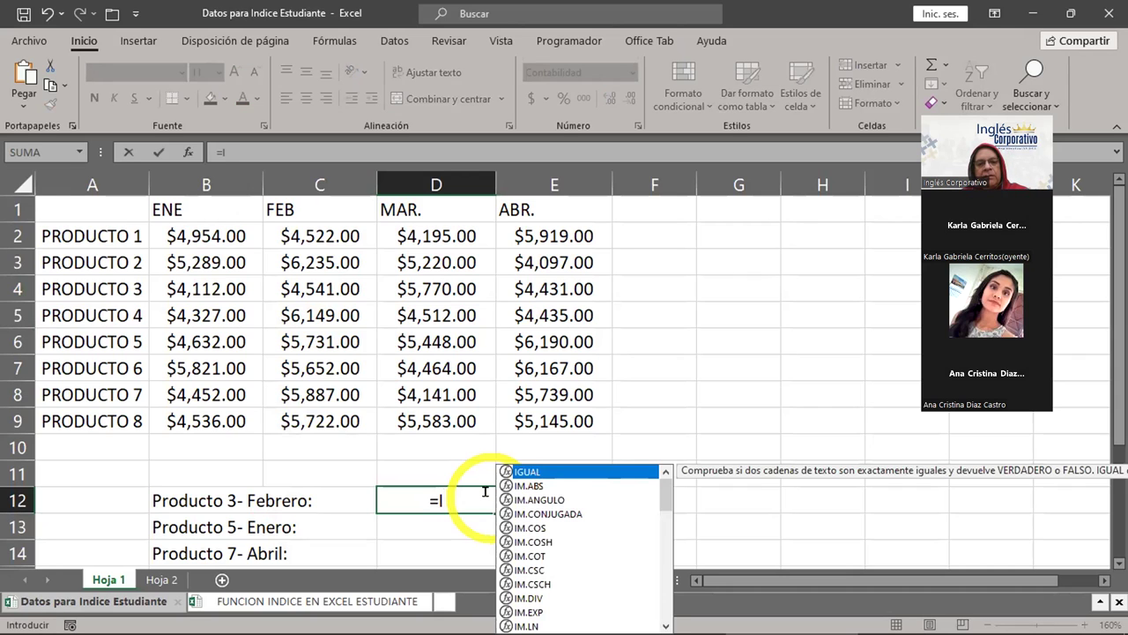
text(N)
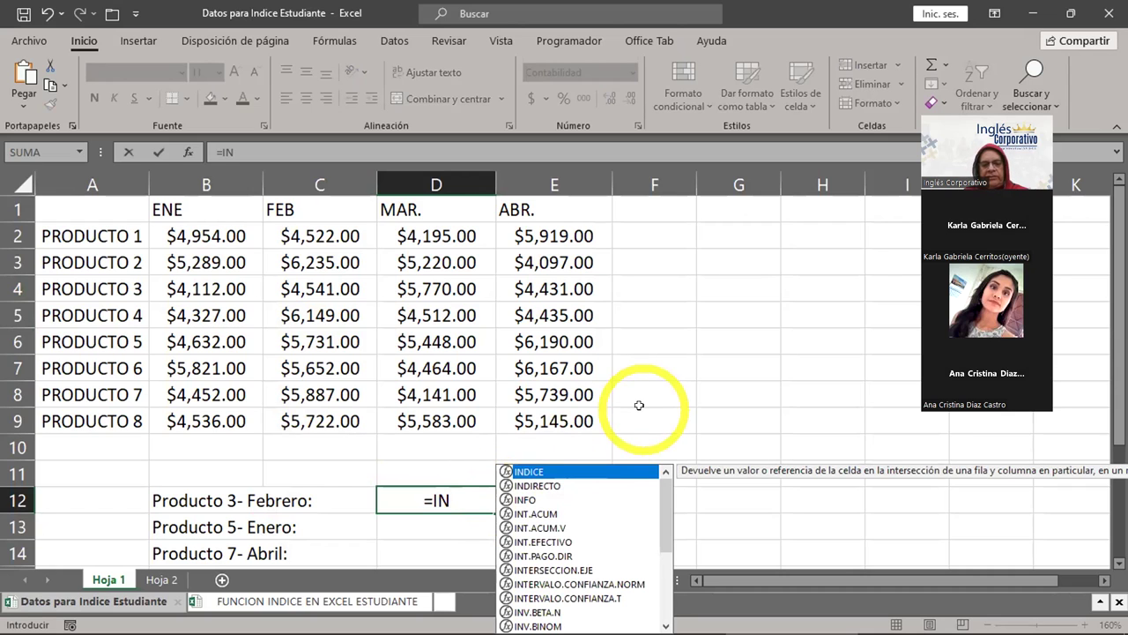
text(DICE)
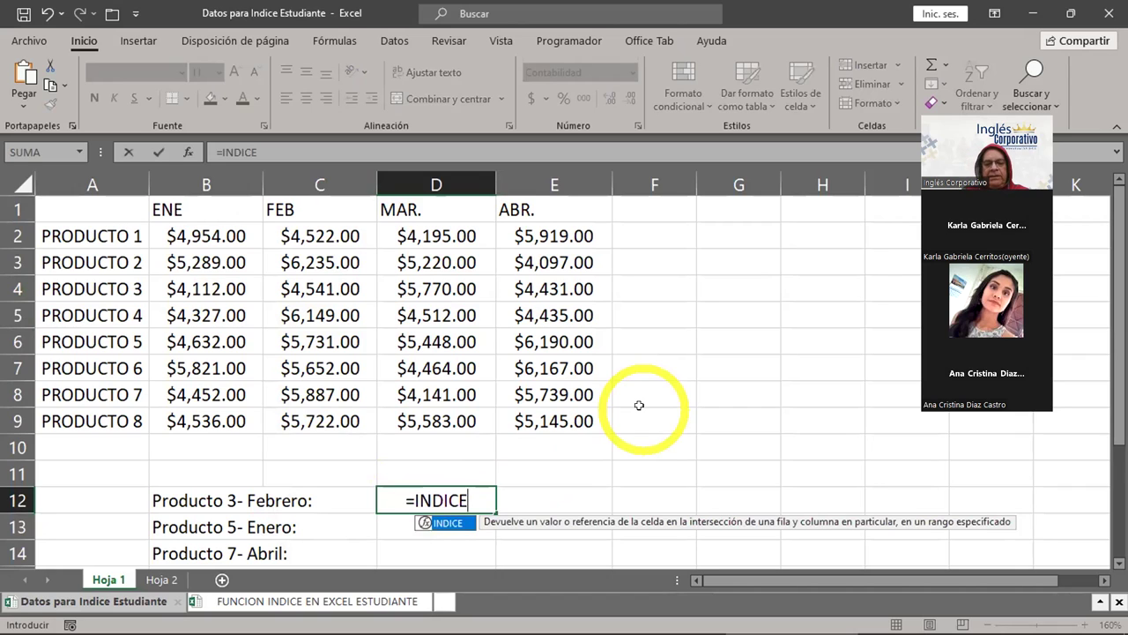
text(()
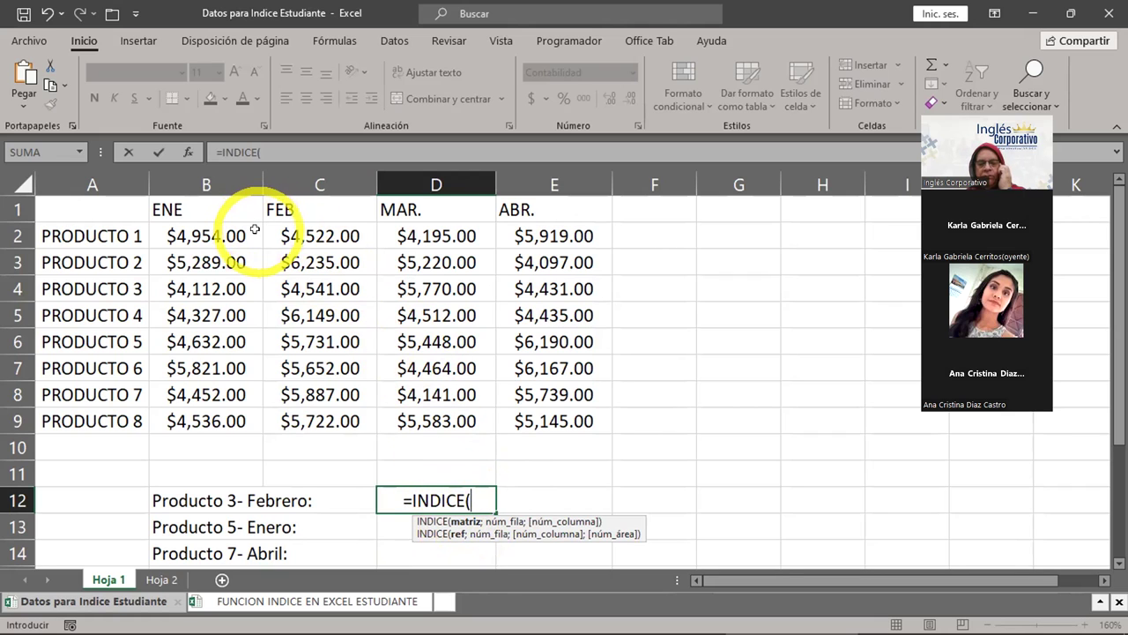
drag(244, 232, 531, 414)
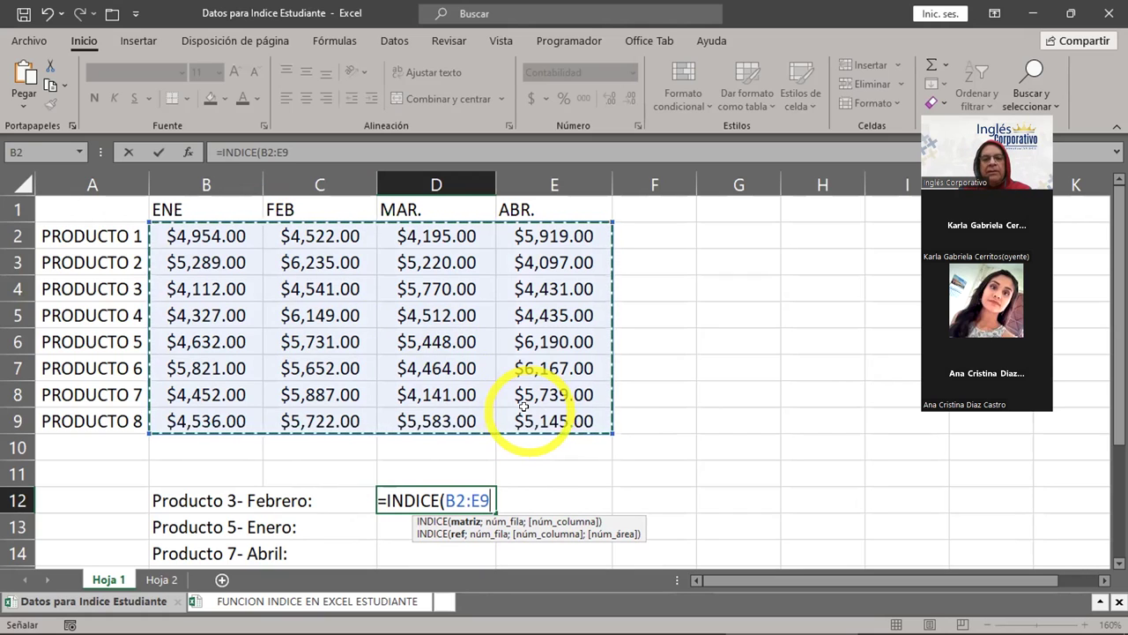
text(;)
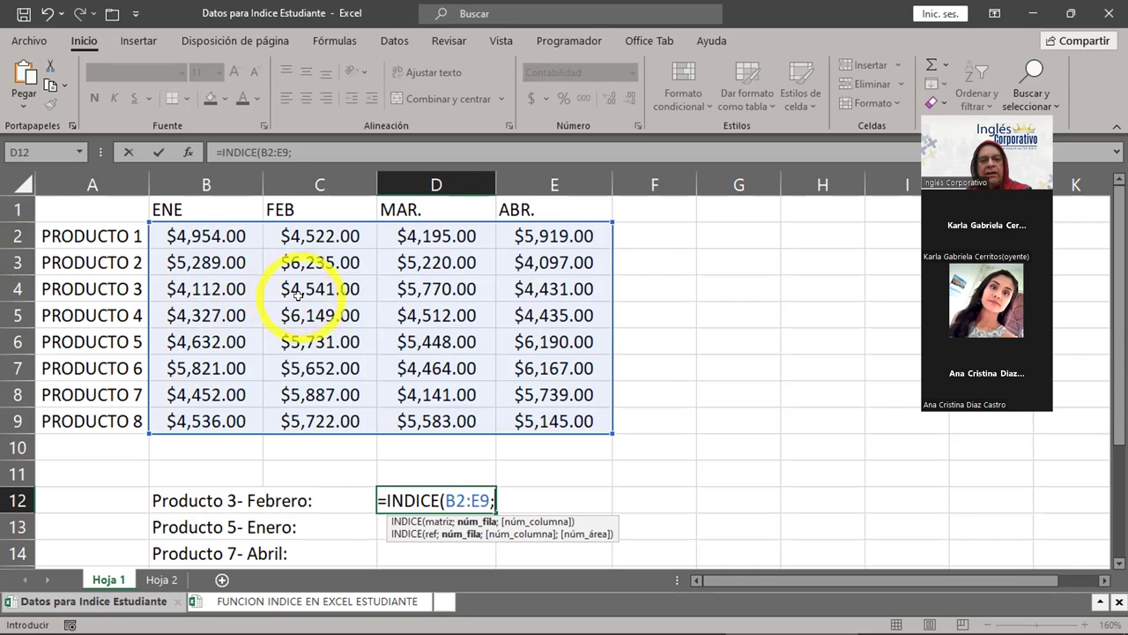
text(3)
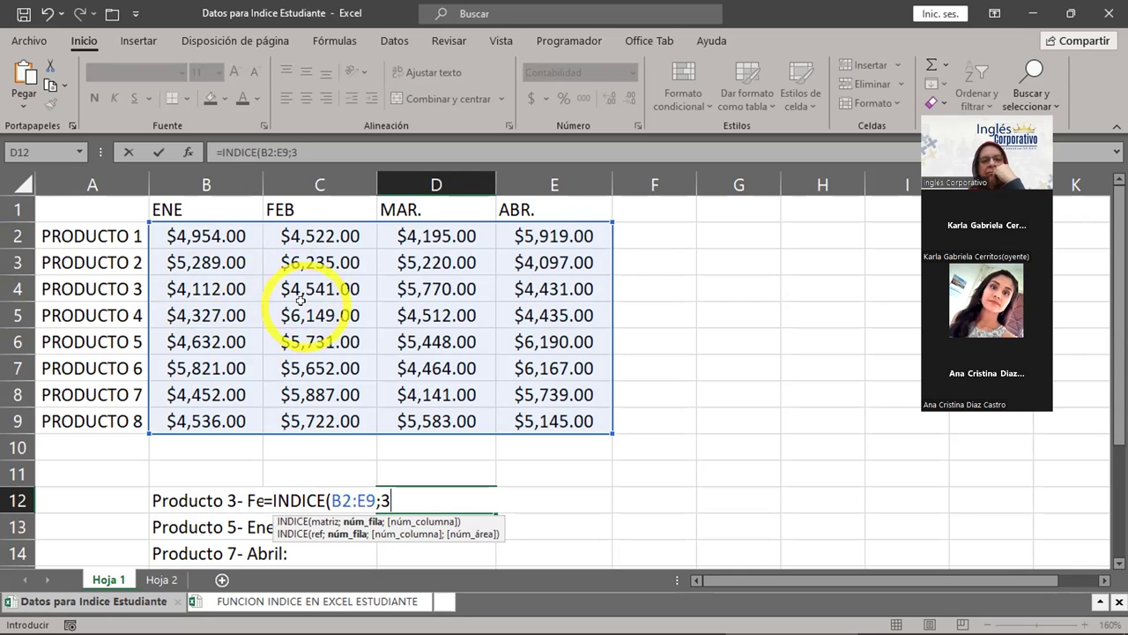
text(;2)
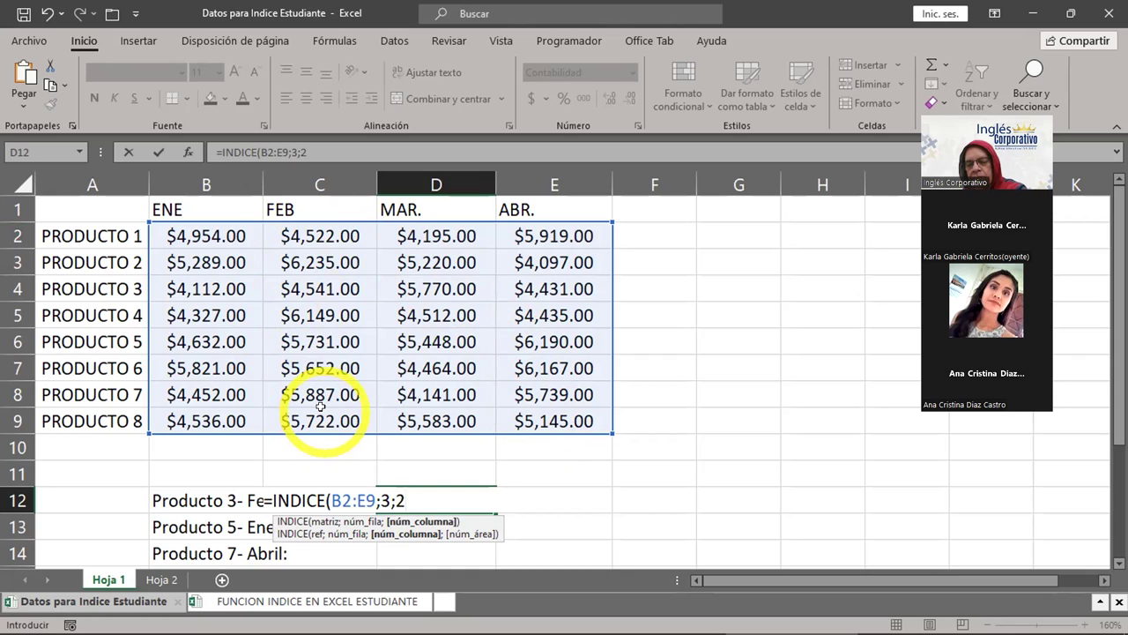
text())
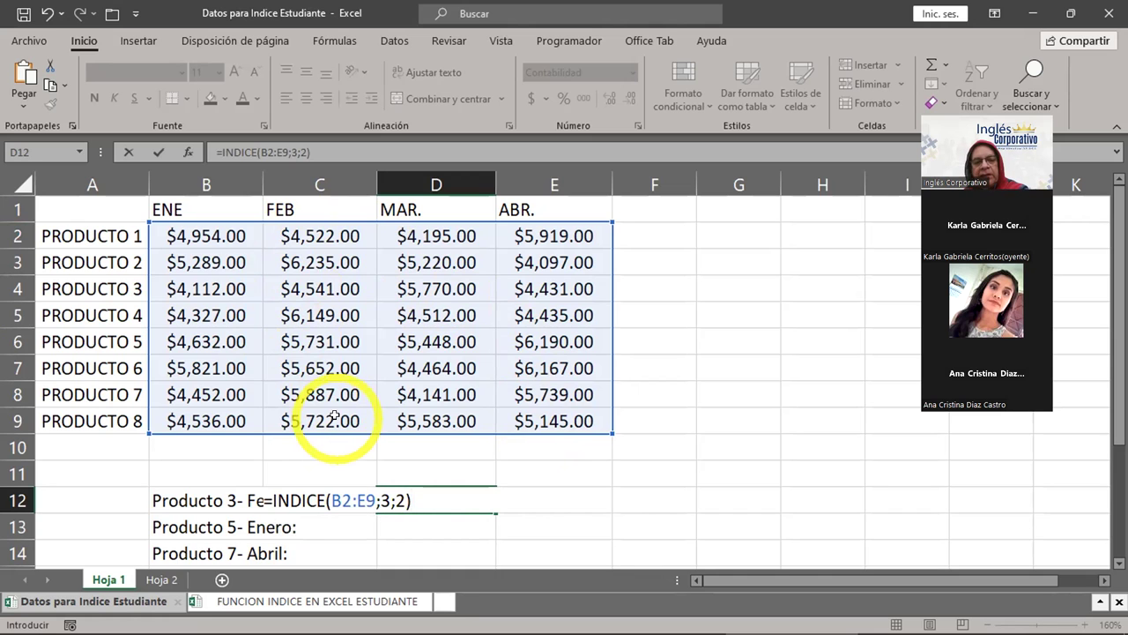
key(Return)
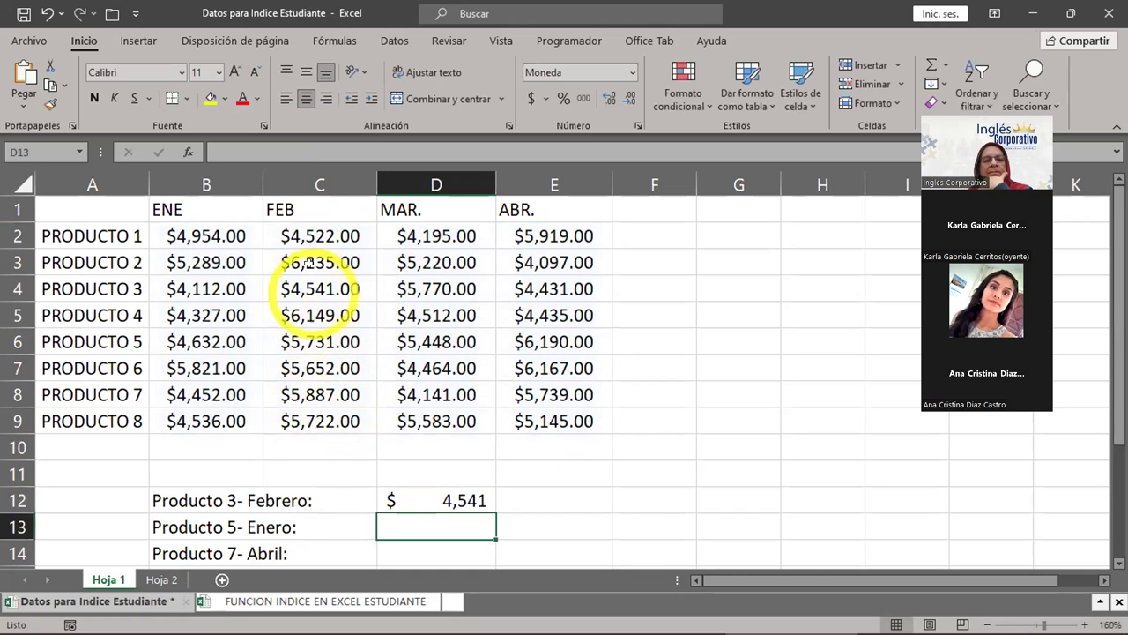
- Check the D12 result against source cell C4 and review the arguments of its INDICE formula
click(312, 289)
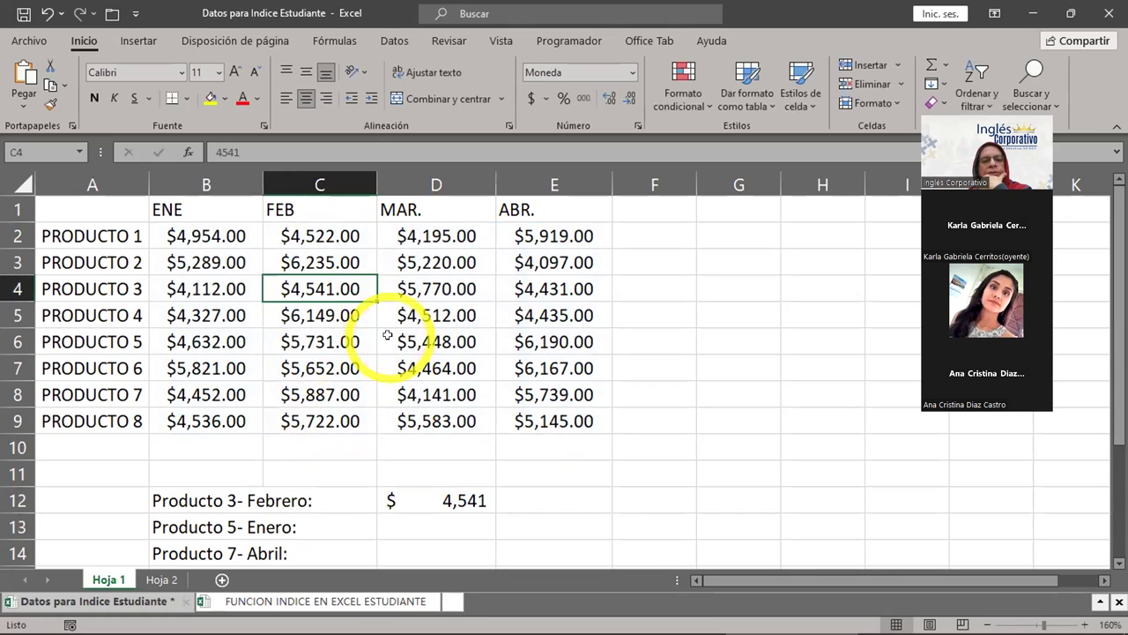
scroll(381, 341, down, 1)
scroll(381, 341, down, 1)
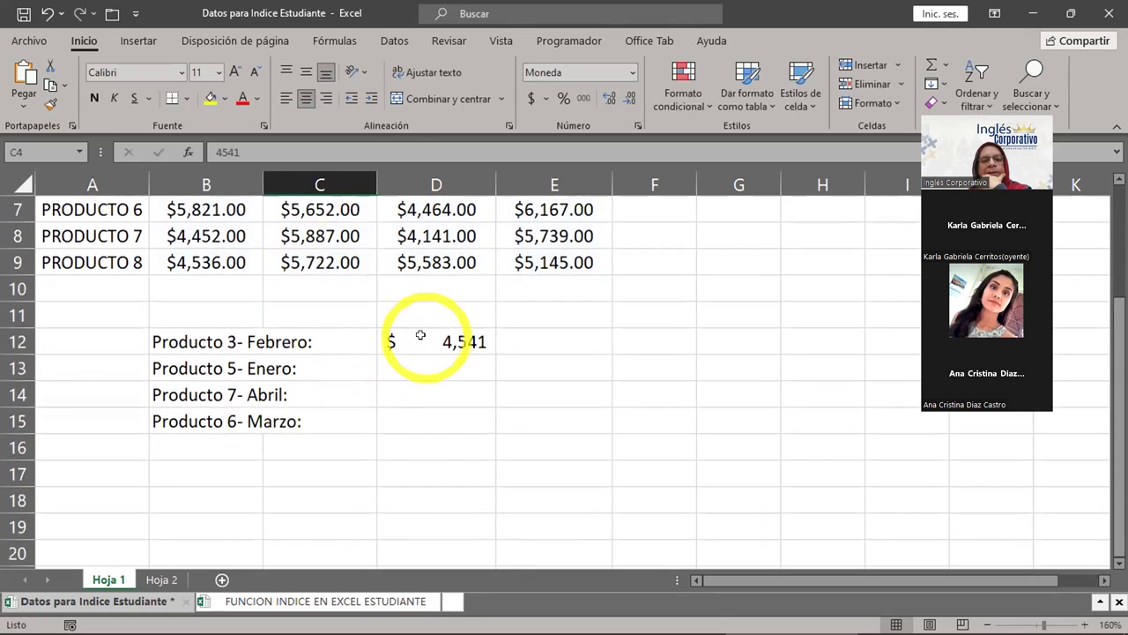
click(426, 341)
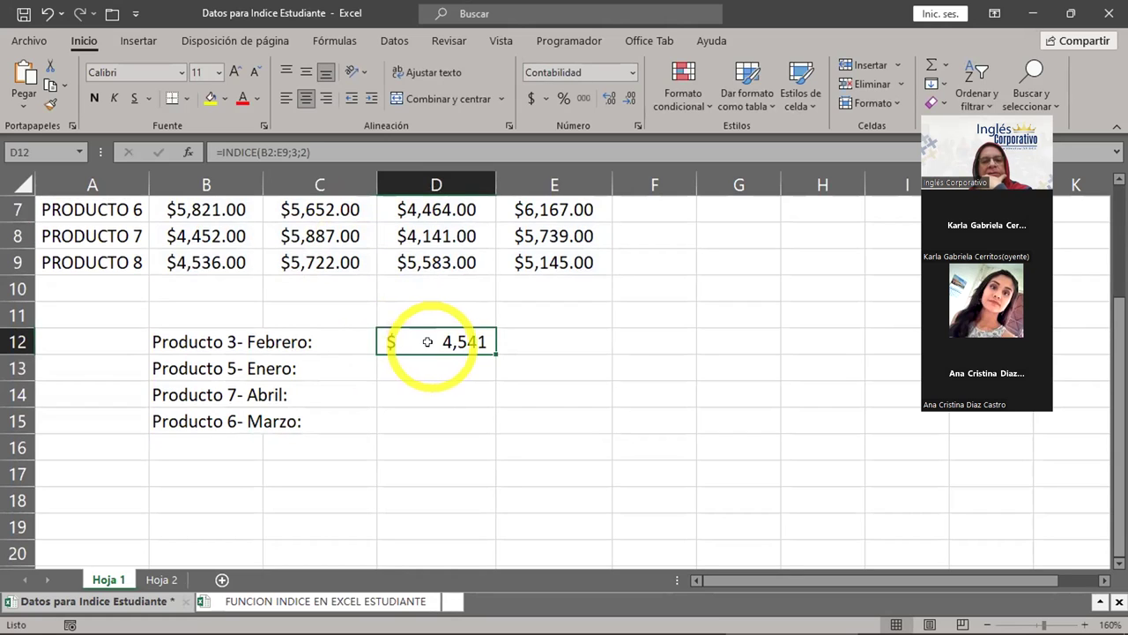
double_click(427, 341)
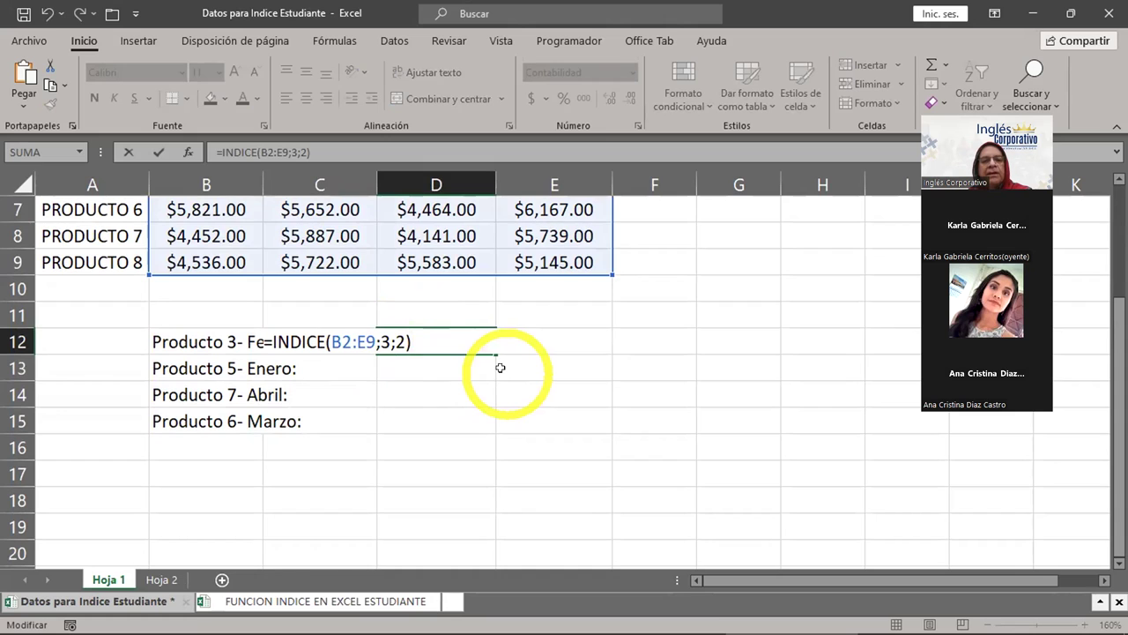
key(ctrl+Return)
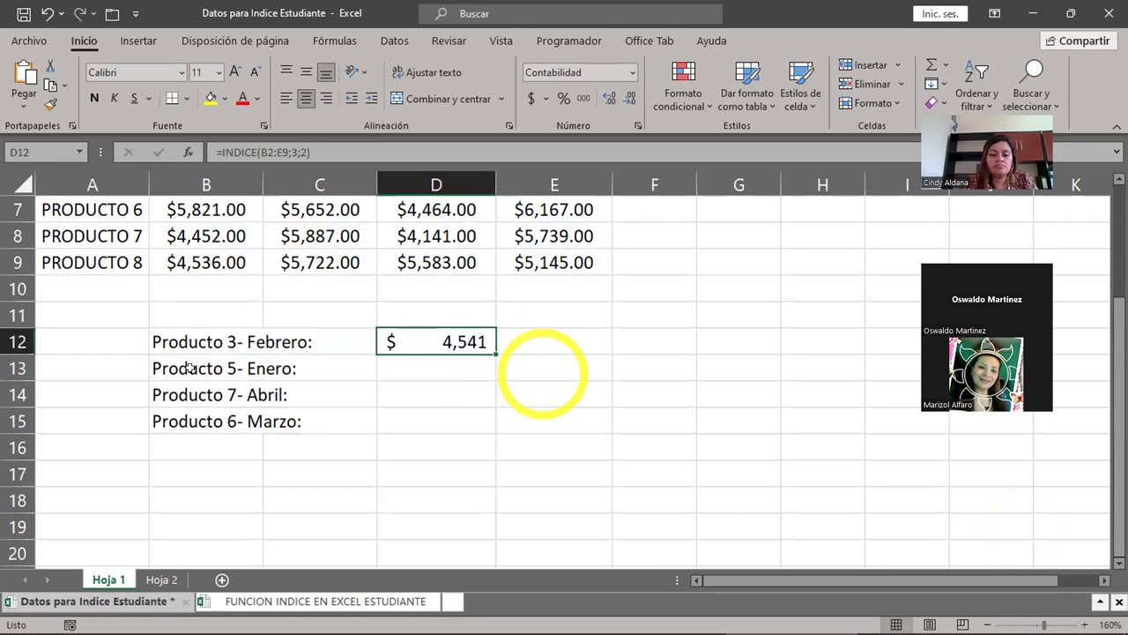
- Review the remaining lookup labels in rows 13 to 15: Producto 5- Enero, Producto 7- Abril and Producto 6- Marzo
drag(191, 367, 300, 366)
drag(175, 395, 296, 391)
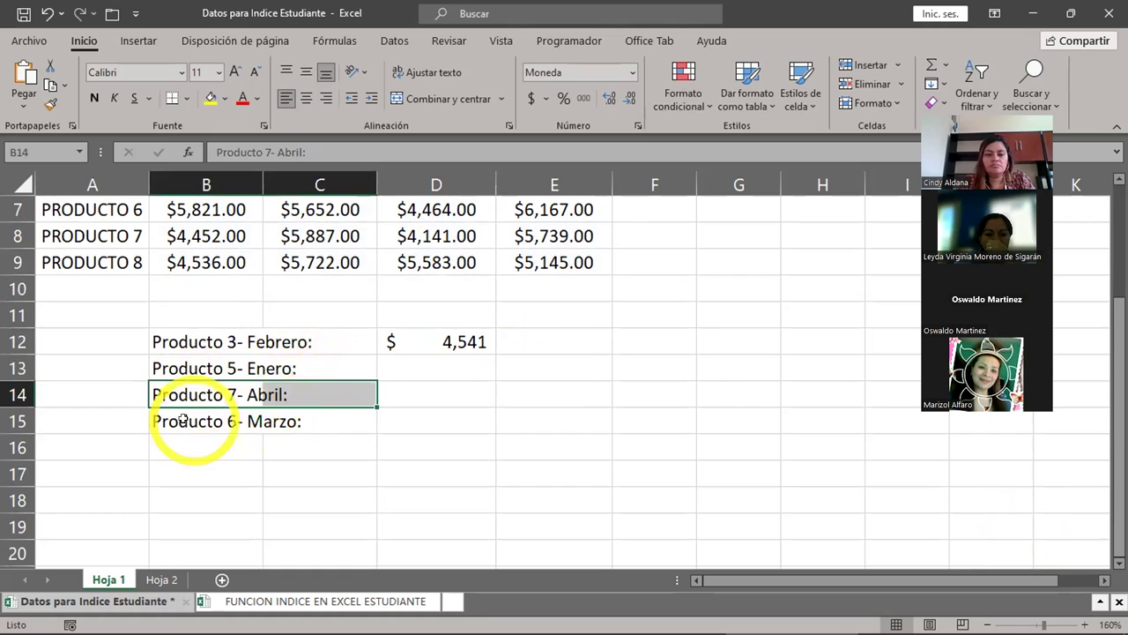
drag(195, 417, 322, 407)
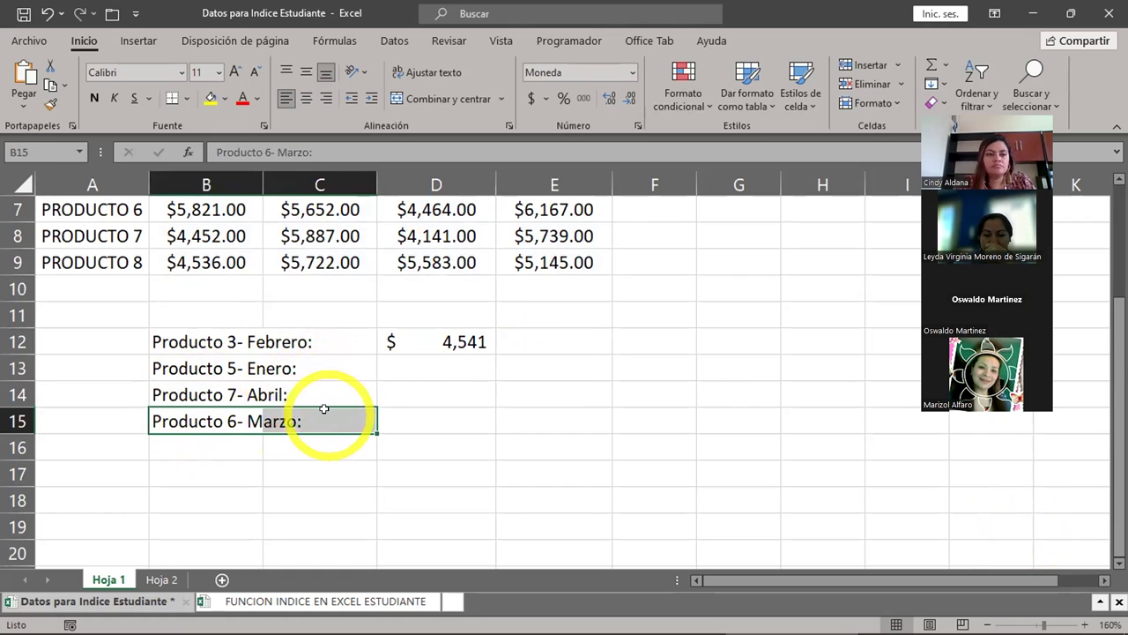
click(258, 370)
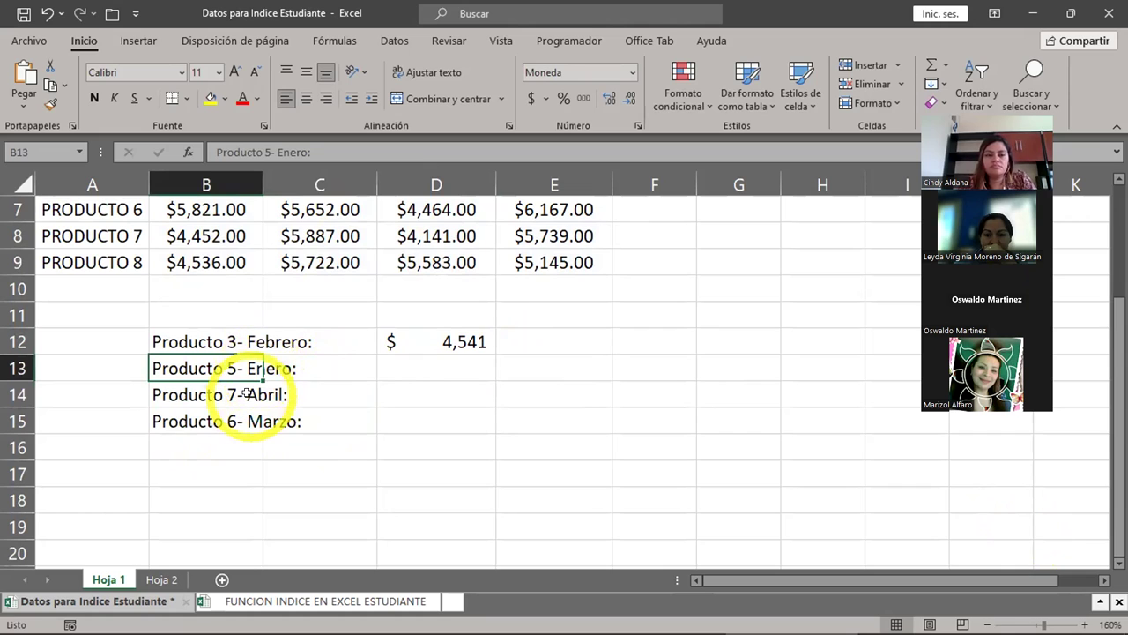
click(433, 397)
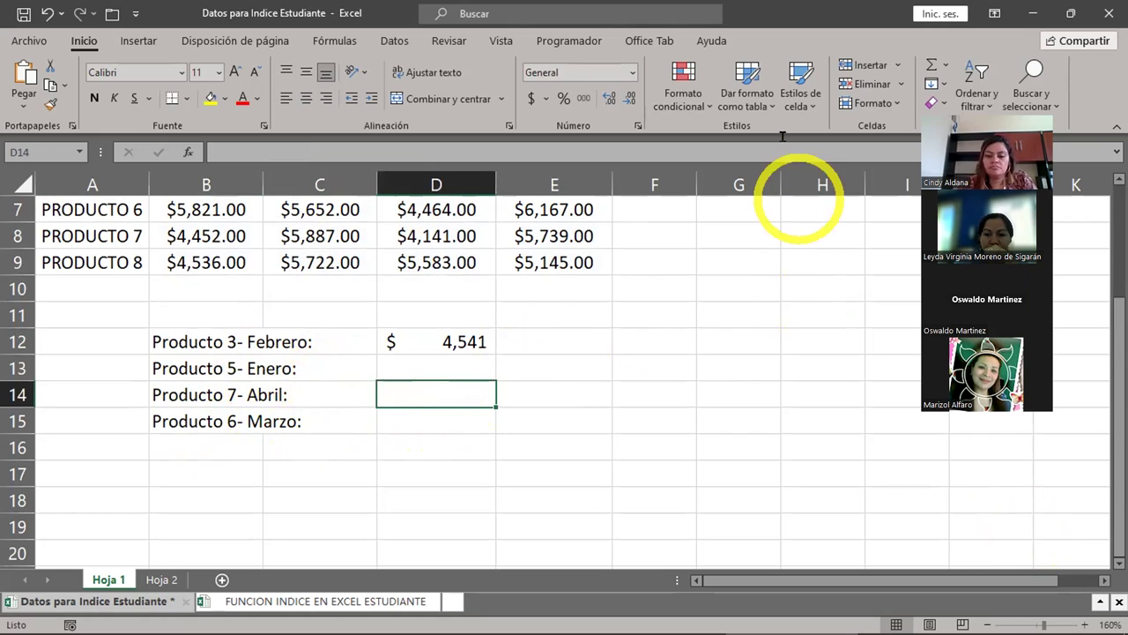
click(498, 13)
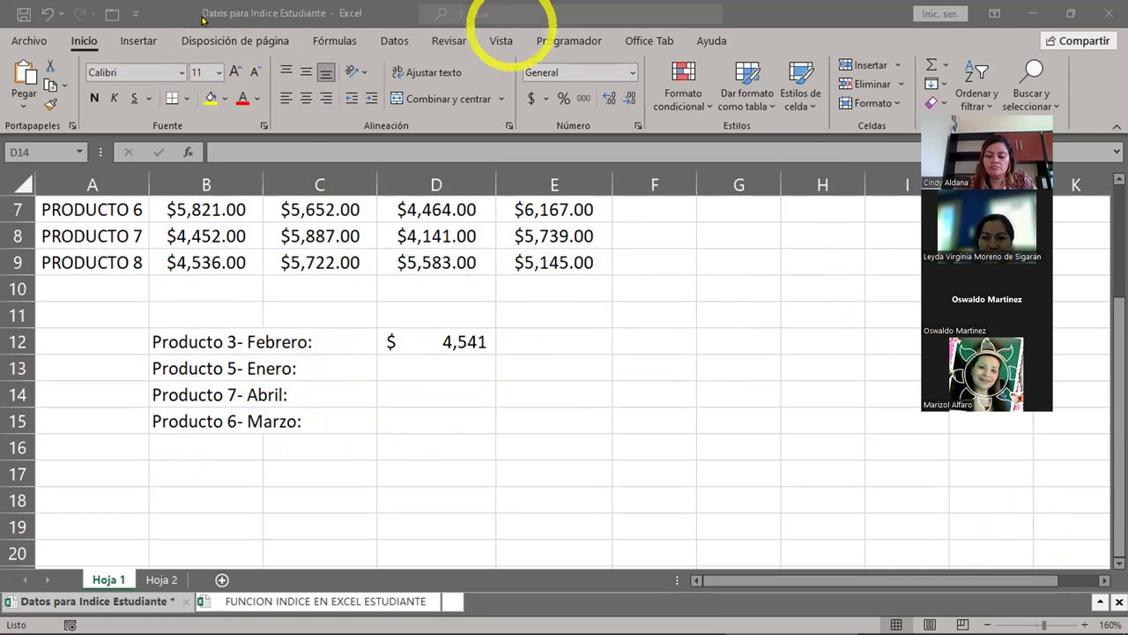
click(512, 22)
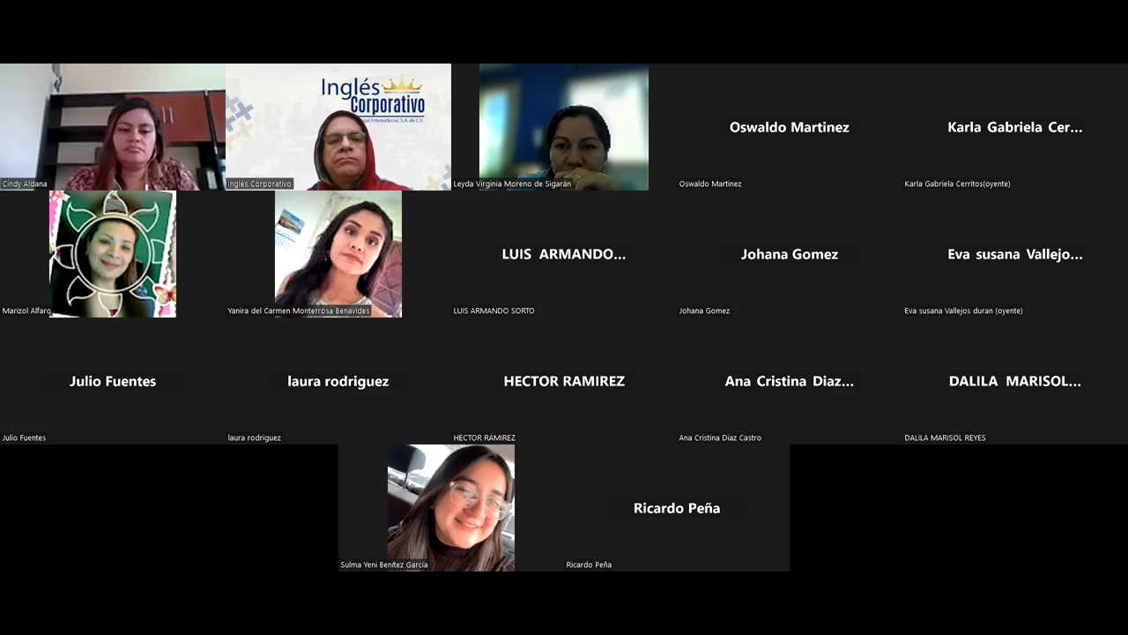